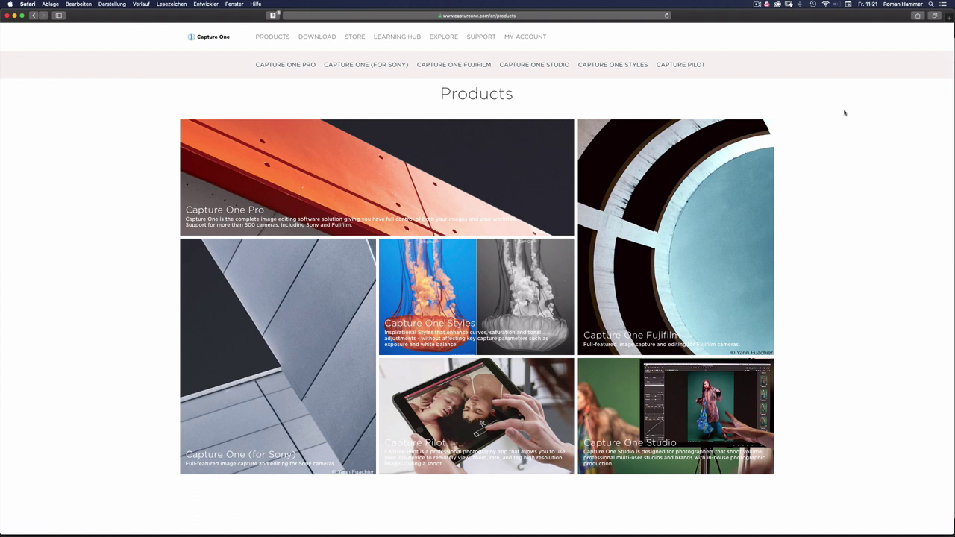
- Go to the CAPTURE ONE STYLES page from the captureone.com Products sub-navigation
left_click(605, 62)
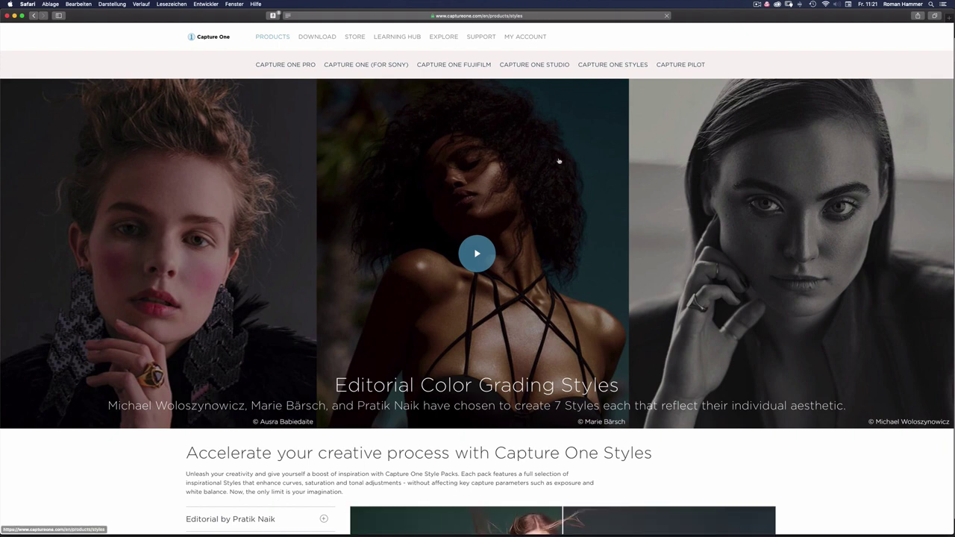
- Scroll to the style packs and compare the Editorial by Michael Woloszynowicz before/after sample
scroll(444, 200, "down", 3)
scroll(444, 206, "down", 3)
scroll(444, 206, "down", 3)
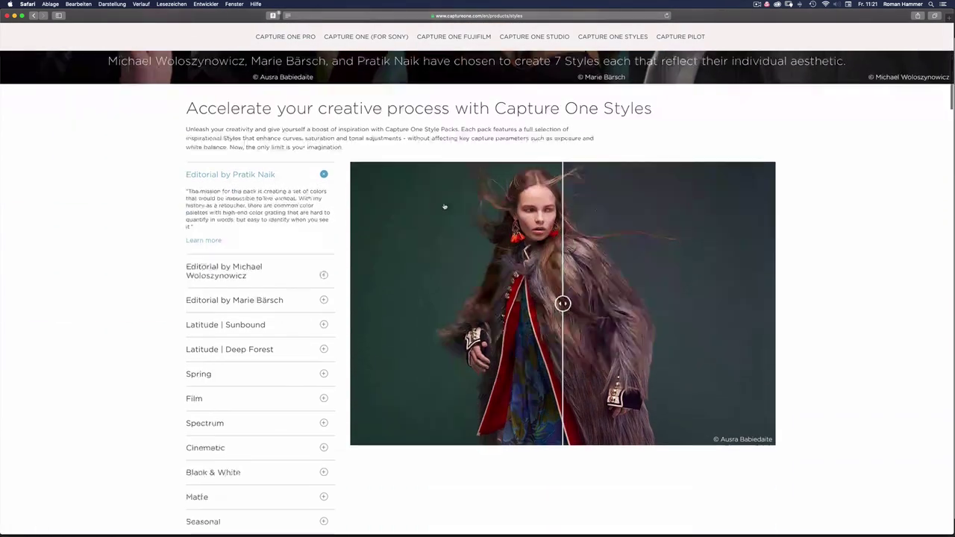
scroll(438, 202, "down", 1)
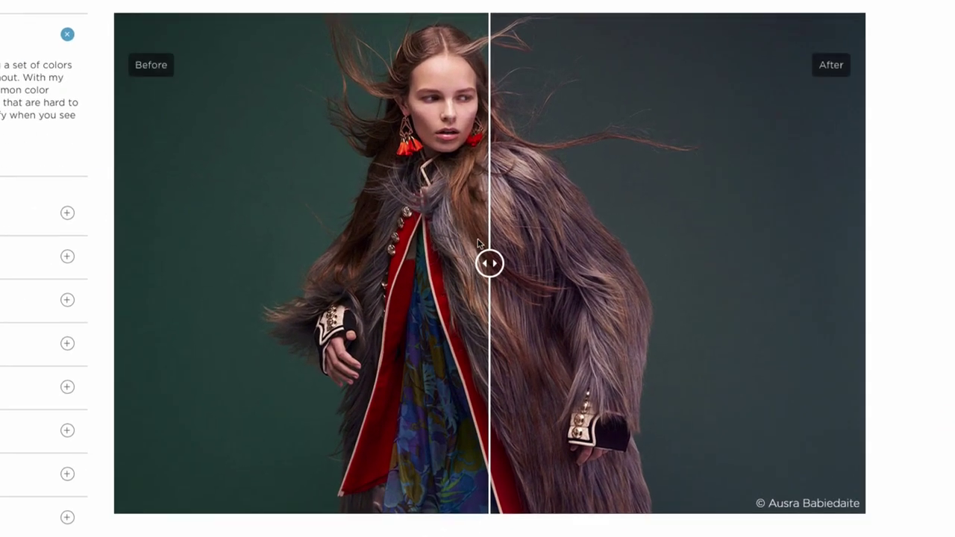
mouse_move(495, 270)
left_mouse_down()
mouse_move(830, 307)
mouse_move(249, 277)
mouse_move(945, 313)
mouse_move(260, 277)
mouse_move(687, 299)
mouse_move(365, 267)
mouse_move(679, 313)
mouse_move(469, 297)
left_mouse_up()
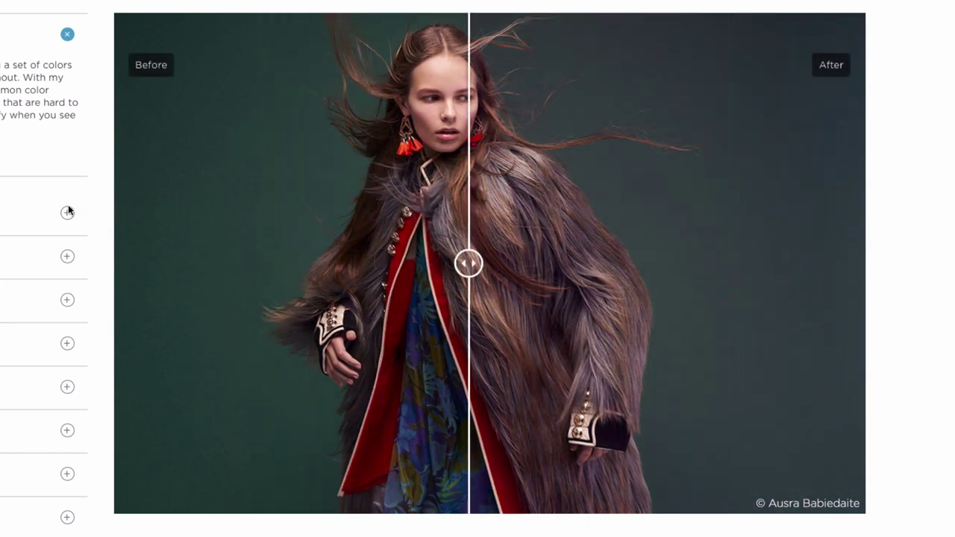
left_click(67, 213)
mouse_move(490, 265)
left_mouse_down()
mouse_move(787, 265)
mouse_move(309, 258)
mouse_move(659, 267)
mouse_move(441, 262)
mouse_move(550, 277)
mouse_move(553, 269)
left_mouse_up()
- Preview the Marie Bärsch, lake, Latitude and cinematic pack samples, then switch to Capture One 12
left_click(66, 247)
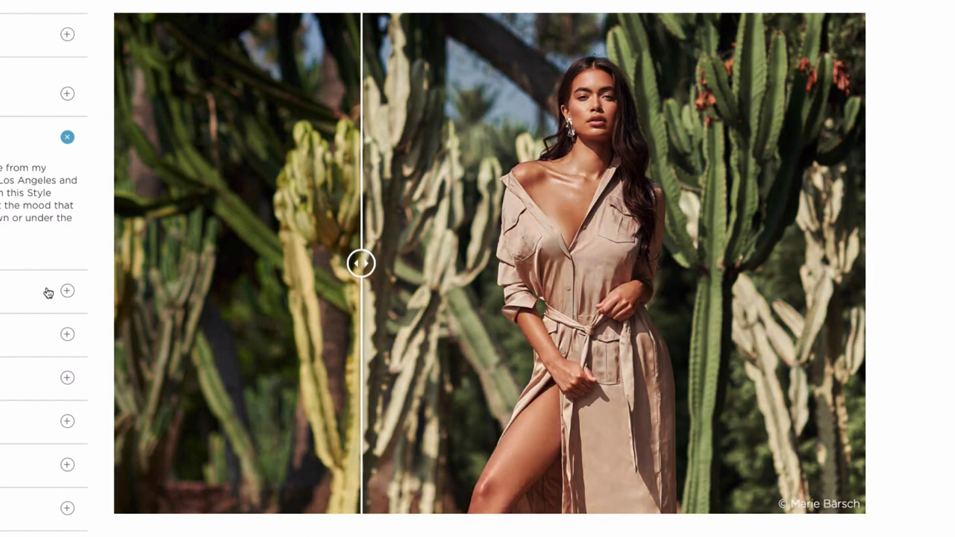
left_click(66, 337)
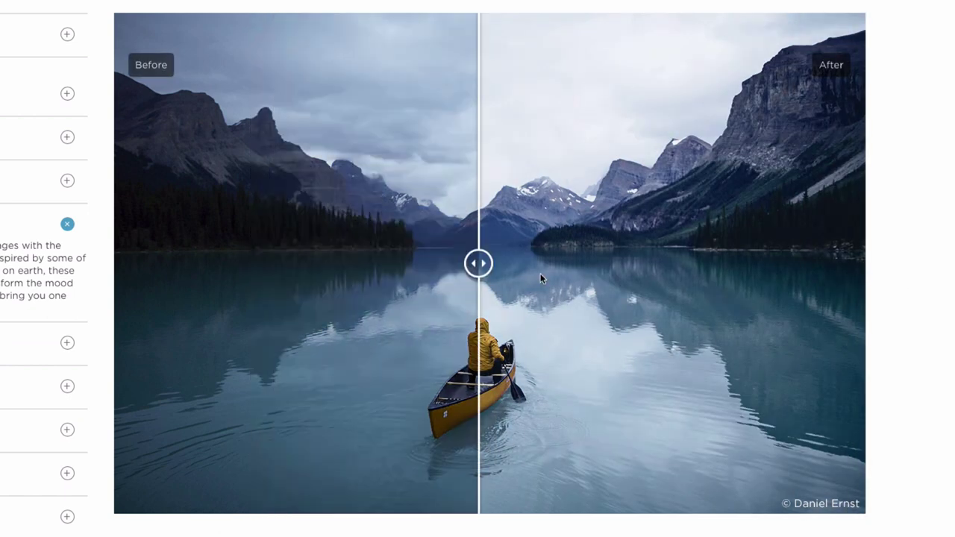
left_click(67, 180)
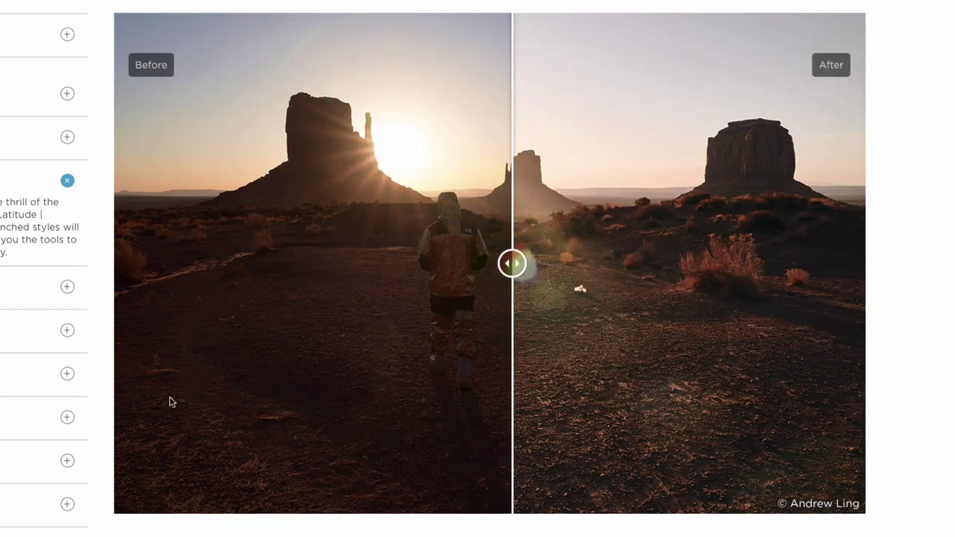
left_click(67, 460)
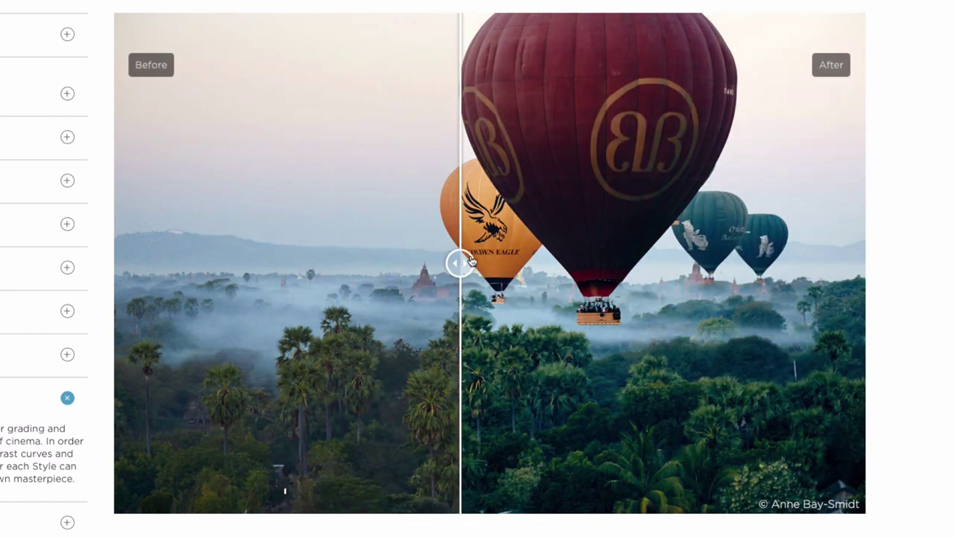
key("super+Tab")
key("super+Tab")
key("super+Tab")
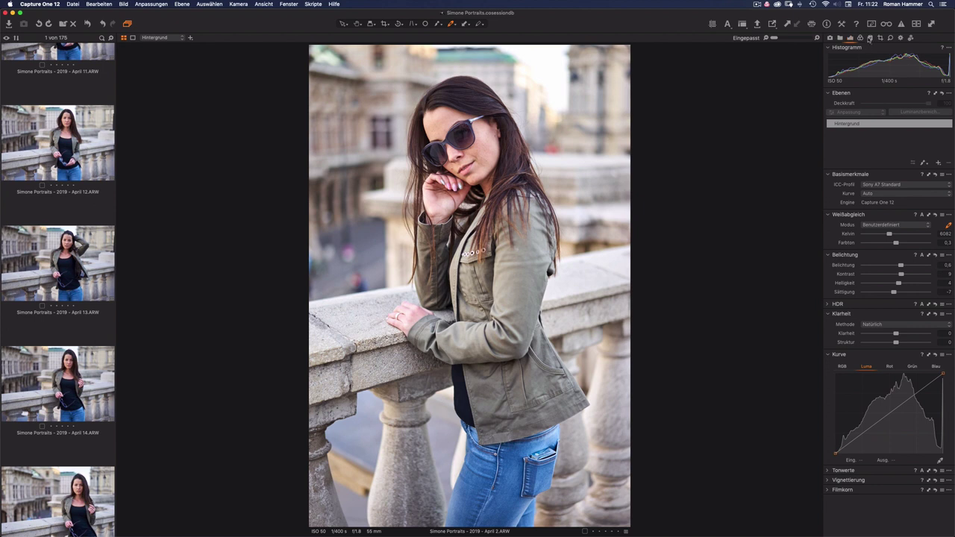
- Show Styles and Presets with the Benutzerstil group expanded to list installed style packs
left_click(870, 39)
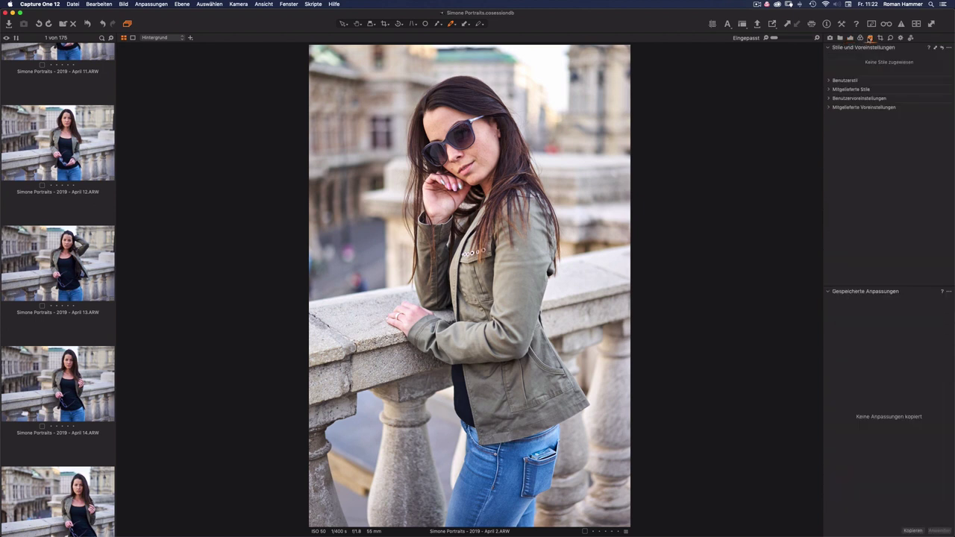
left_click(828, 81)
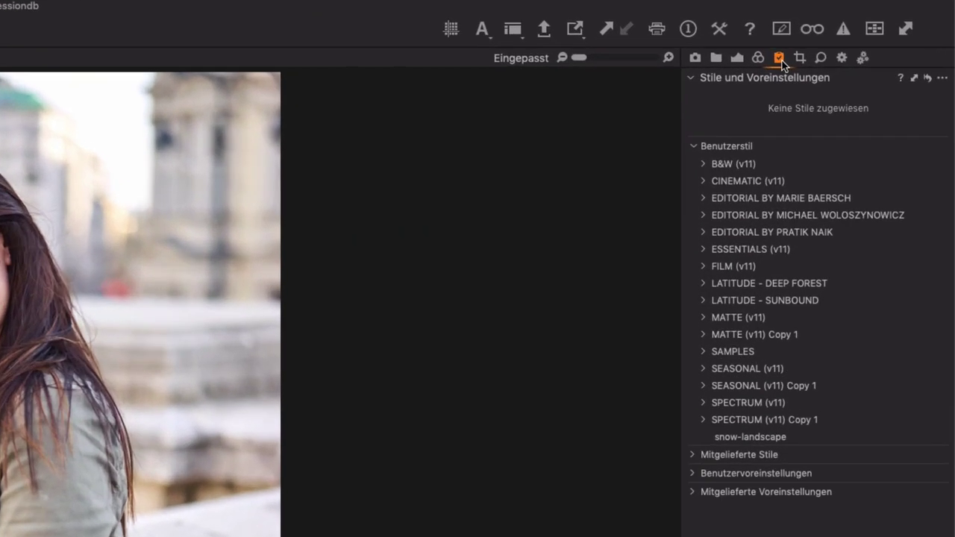
- Expand the Editorial by Michael Woloszynowicz pack to show styles MW-01a through MW-07
left_click(943, 79)
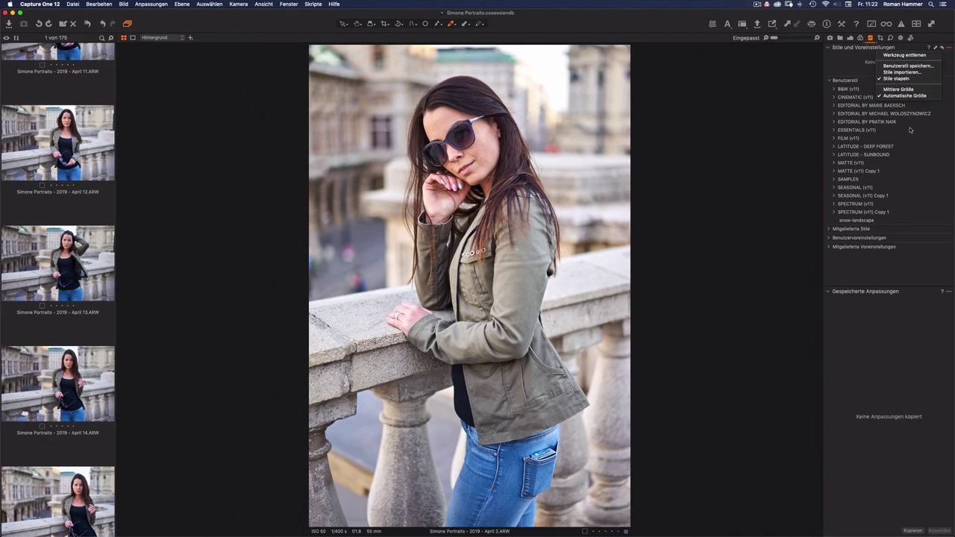
left_click(833, 117)
left_click(834, 114)
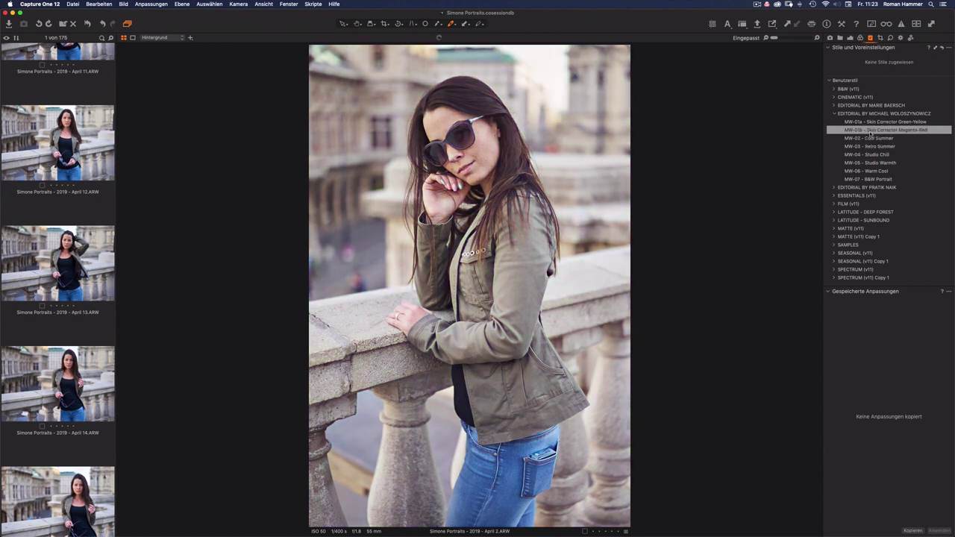
- Apply MW-07 - B&W Portrait, raise Kontrast from 9 to 18 and HDR highlights to 64
left_click(867, 179)
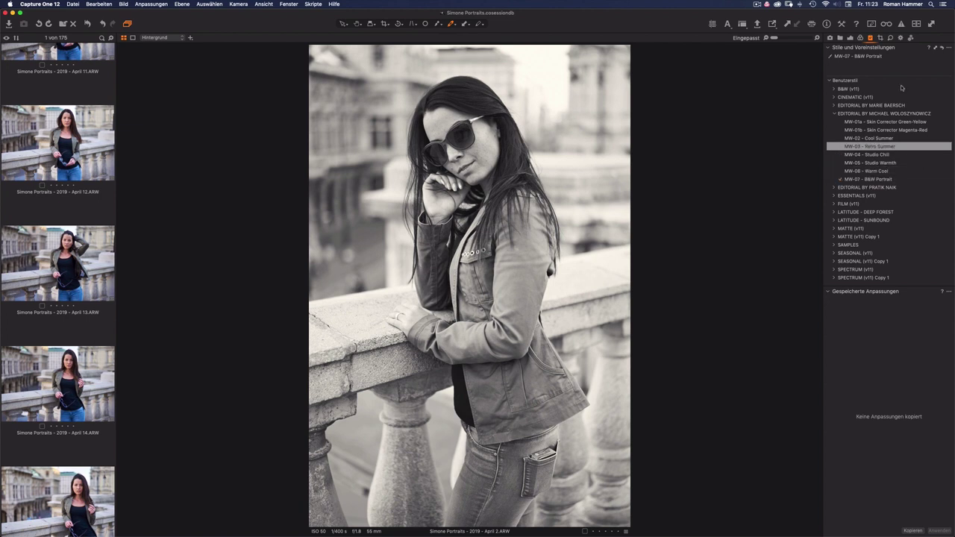
left_click(850, 38)
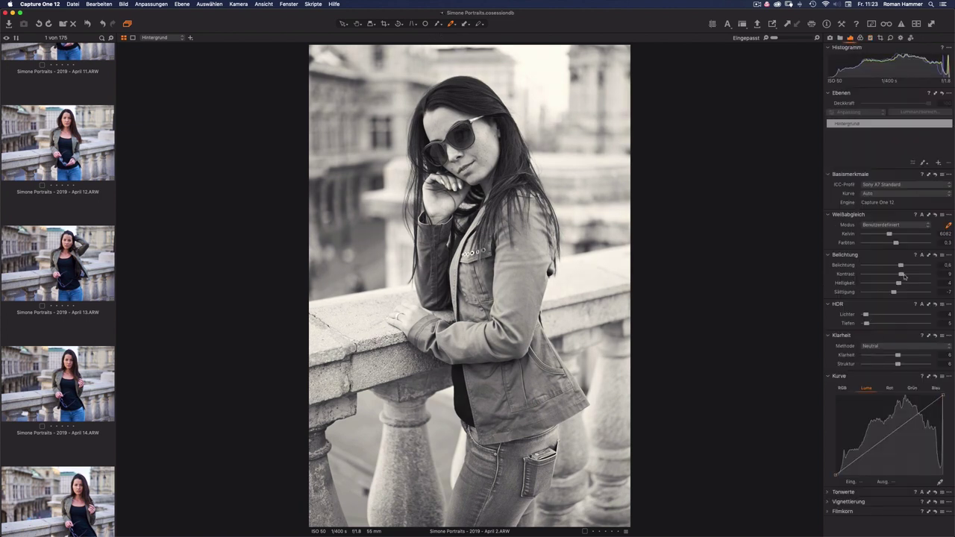
left_click_drag(905, 276, 911, 275)
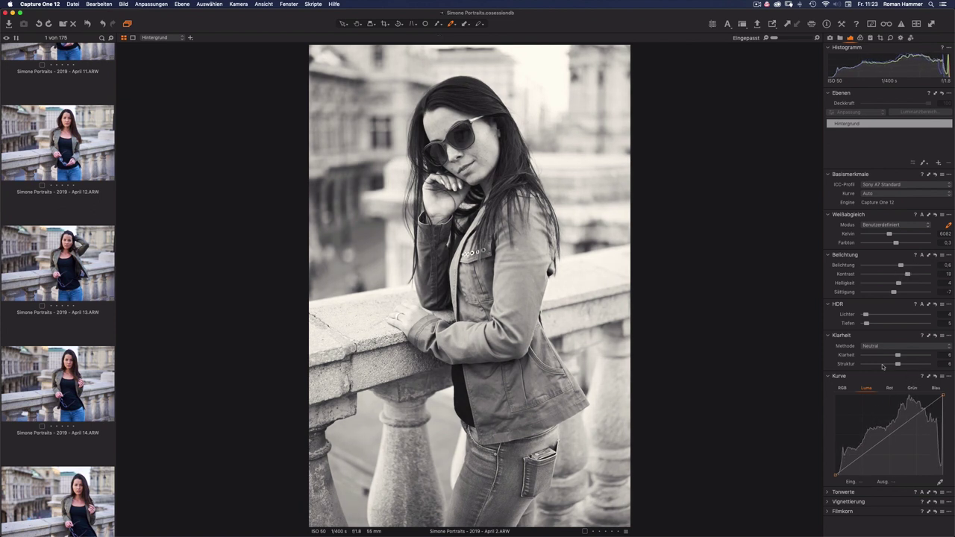
left_click_drag(866, 315, 907, 318)
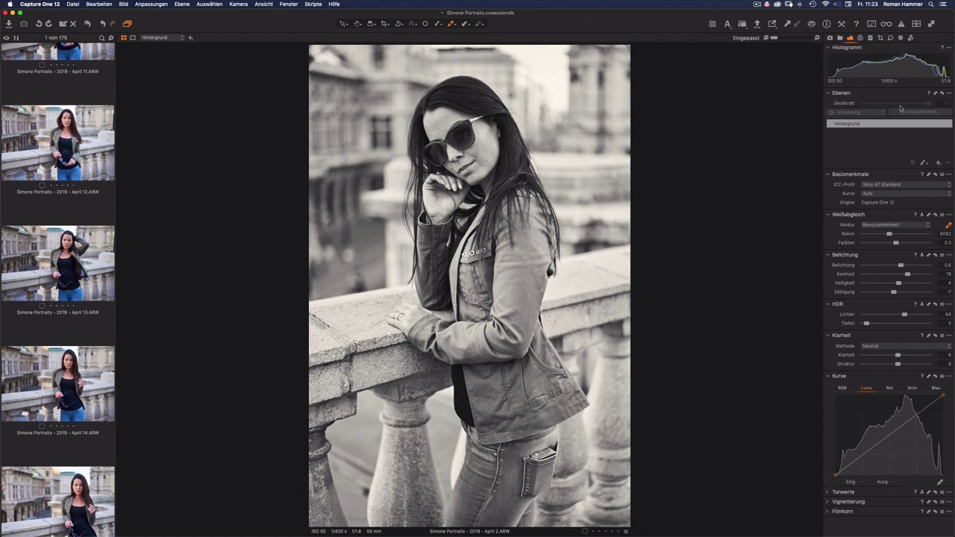
- Swap MW-07 - B&W Portrait for MW-01a - Skin Corrector Green-Yellow
left_click(871, 38)
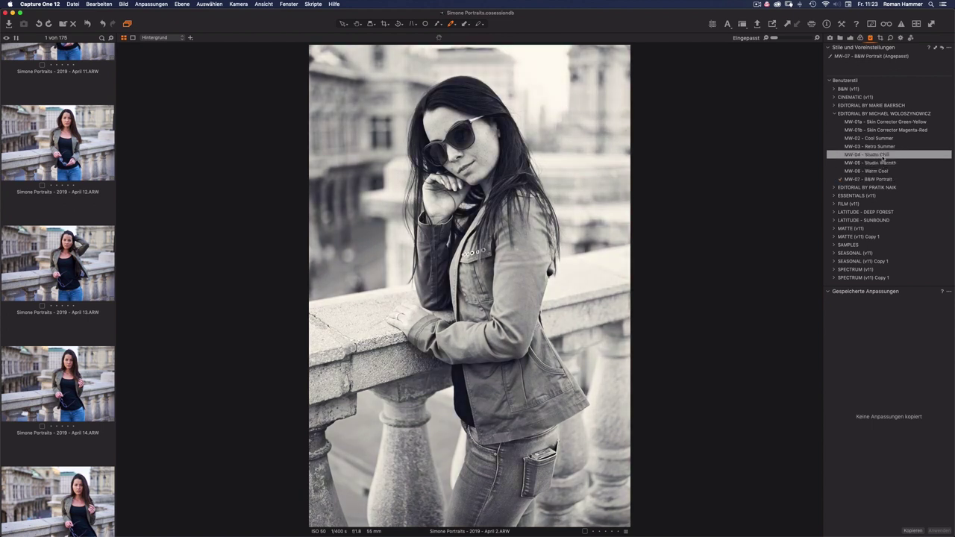
left_click(869, 179)
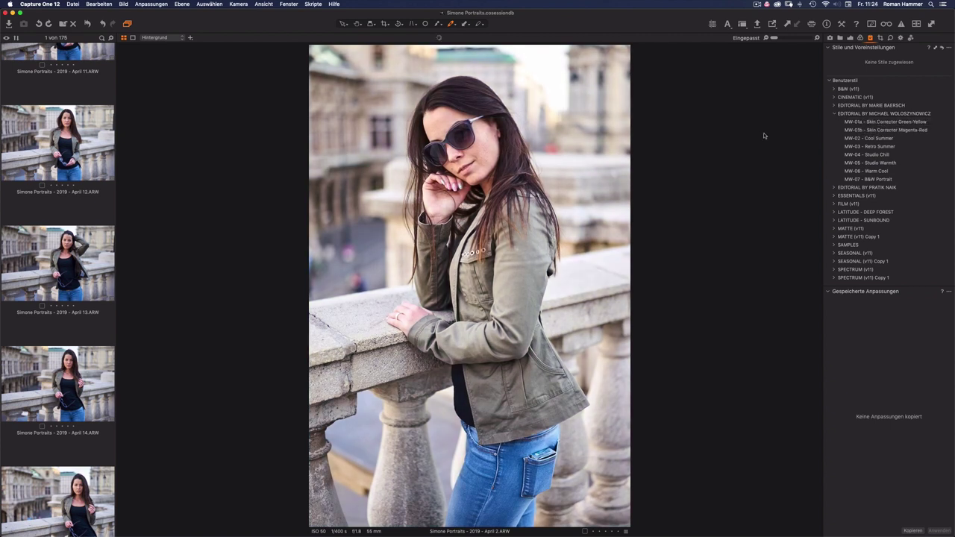
left_click(864, 122)
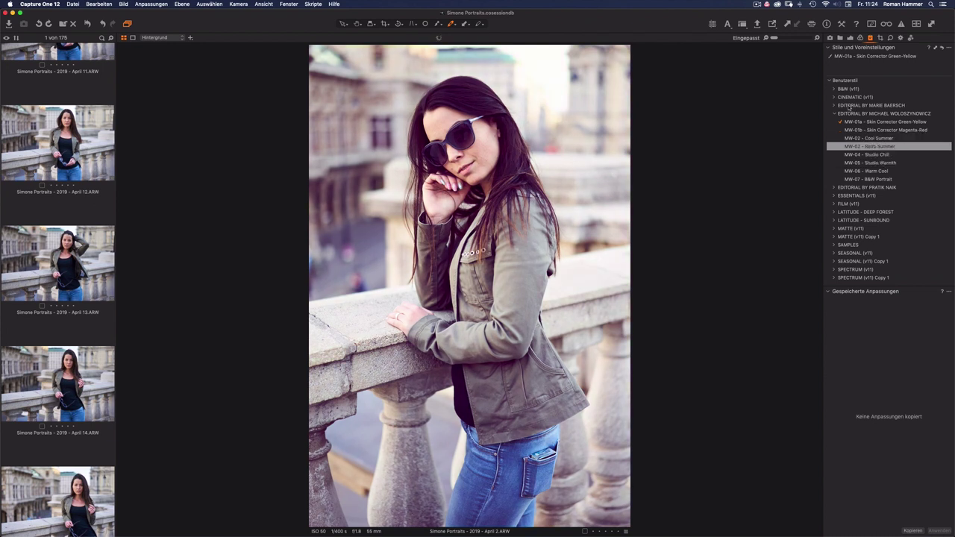
- Stack MB-01 - The Explorer from the Marie Baersch pack and raise HDR shadows to 32
left_click(834, 106)
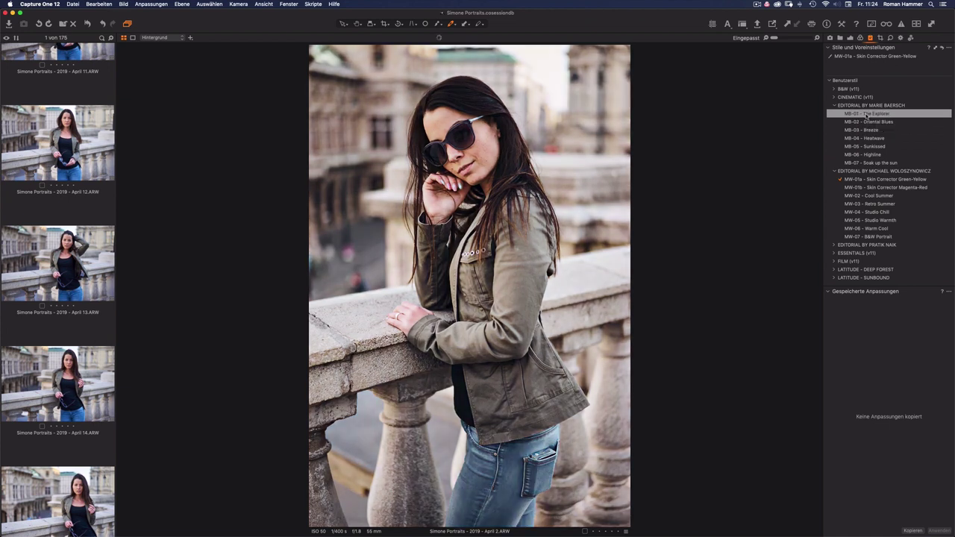
left_click(867, 113)
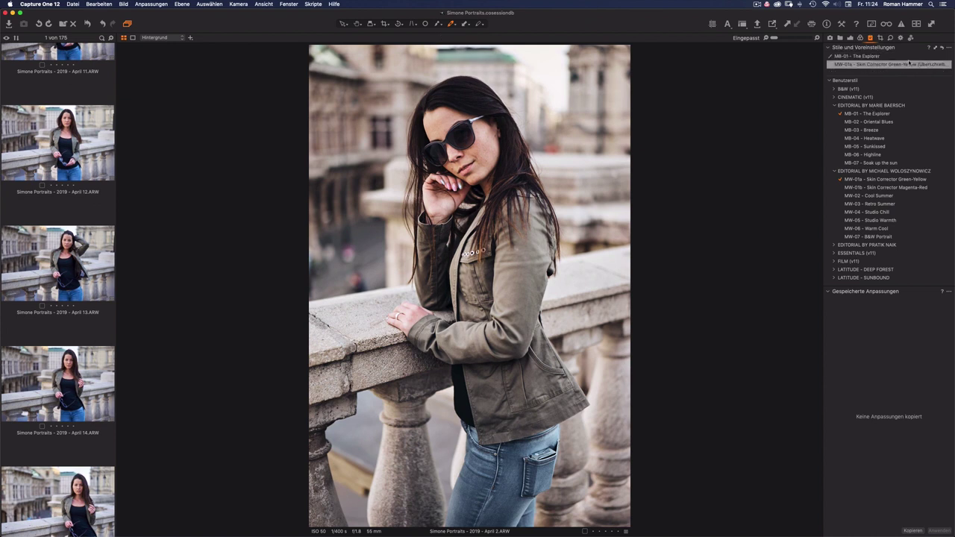
left_click(851, 38)
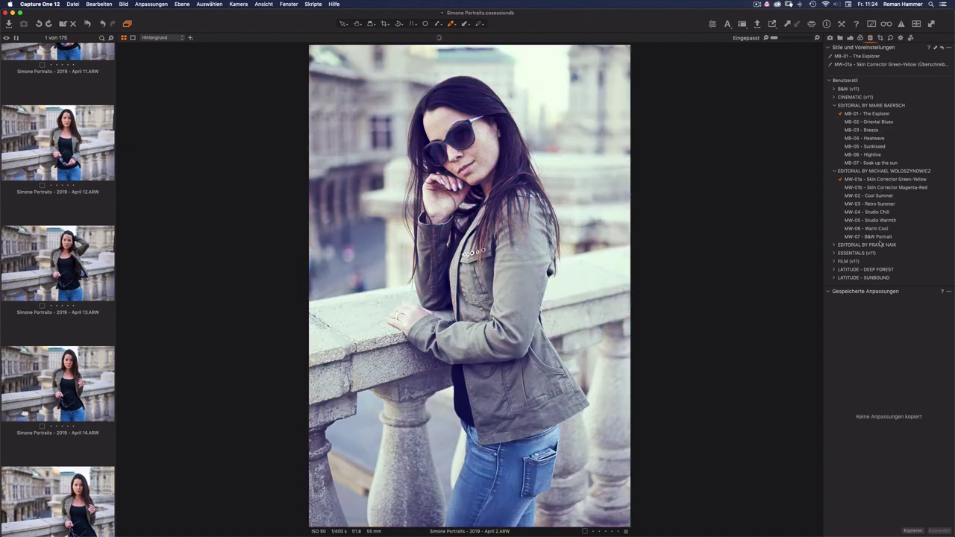
left_click_drag(876, 324, 884, 324)
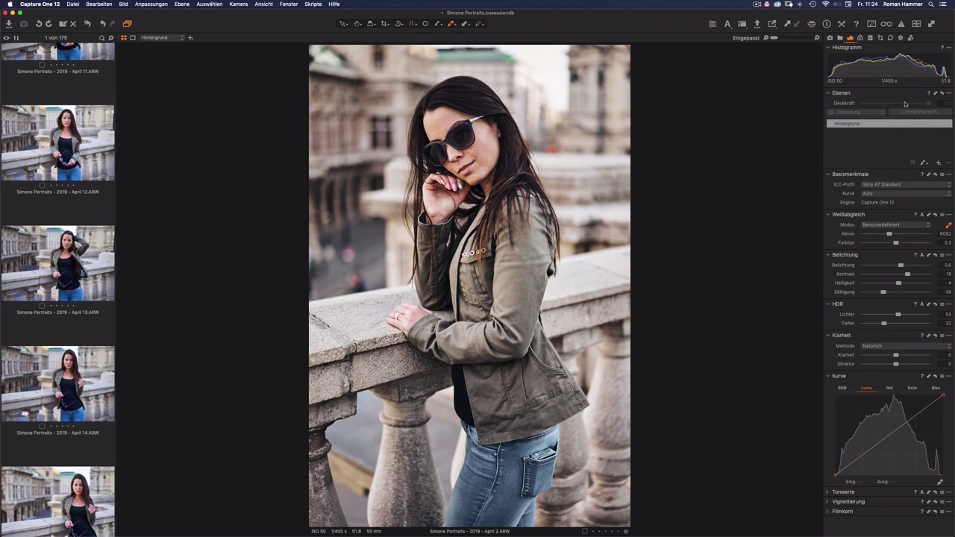
- Undo the HDR shadow lift and delete MB-01 - The Explorer from the applied styles
key("super+z")
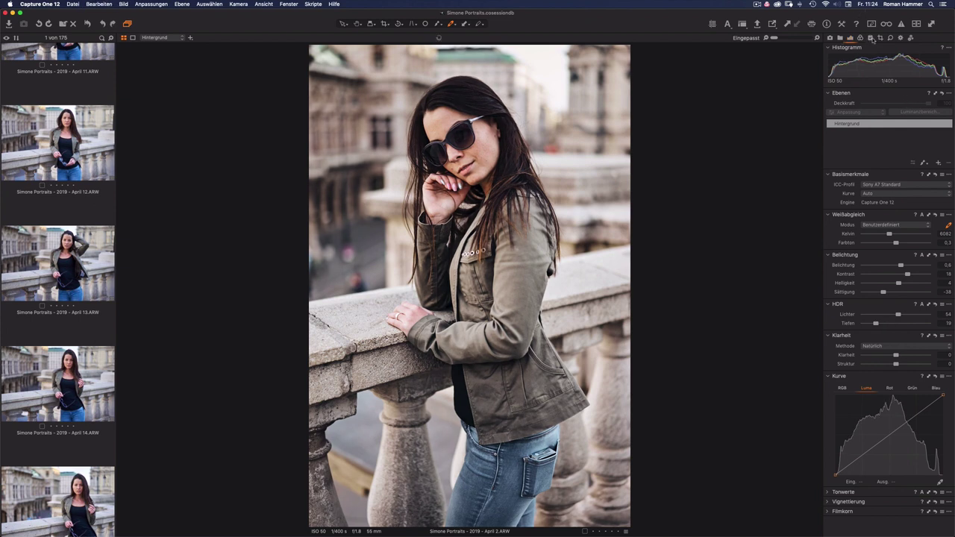
left_click(872, 39)
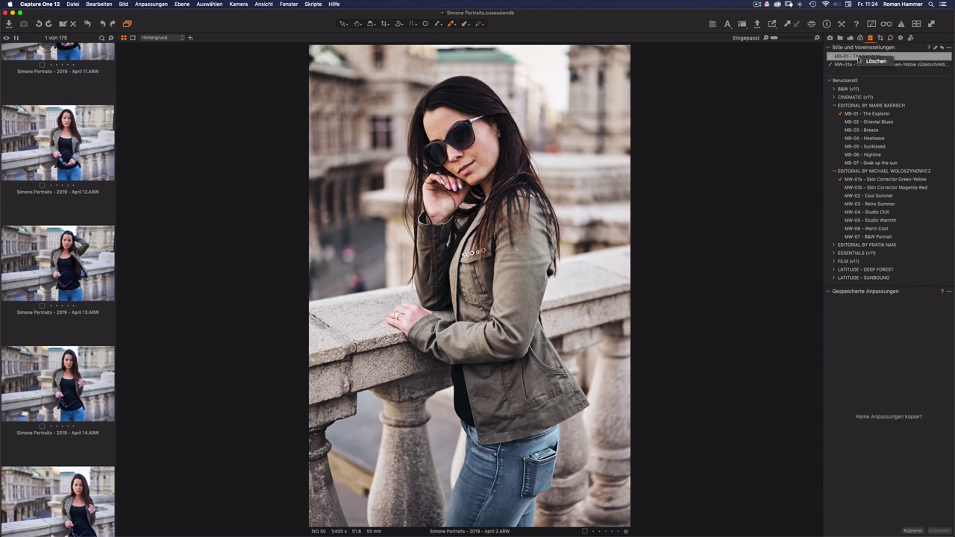
left_click(859, 58)
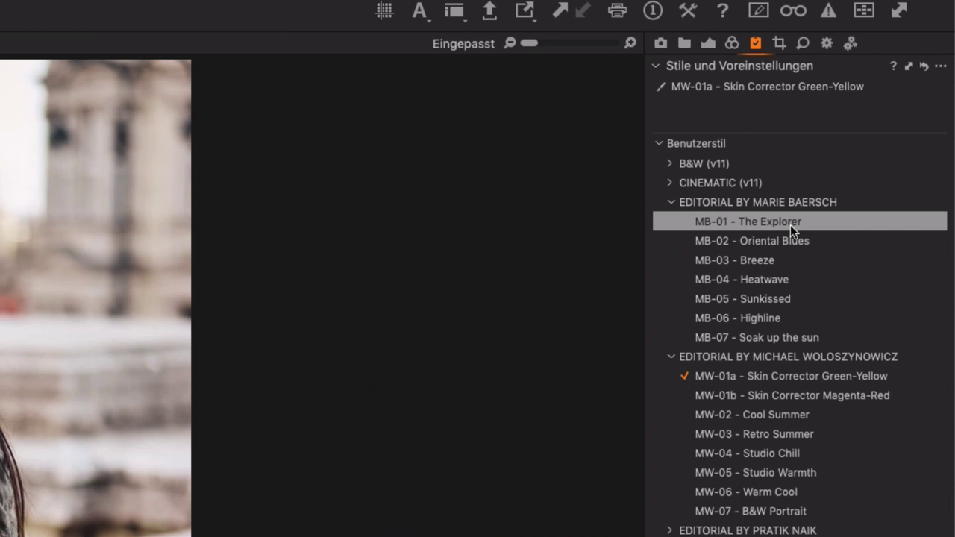
- Apply MB-01 - The Explorer on a new layer (Auf neue Ebene) and set its opacity to 43%
right_click(790, 225)
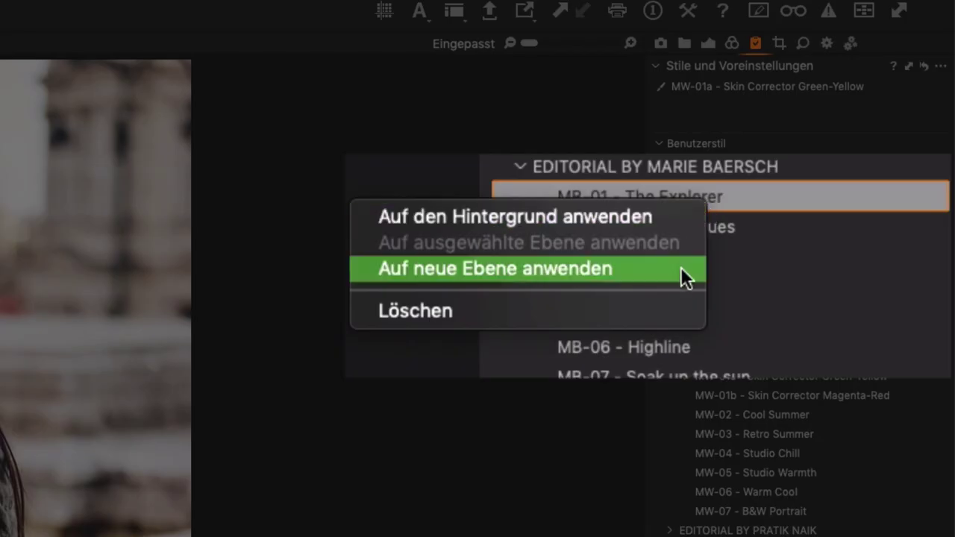
left_click(681, 267)
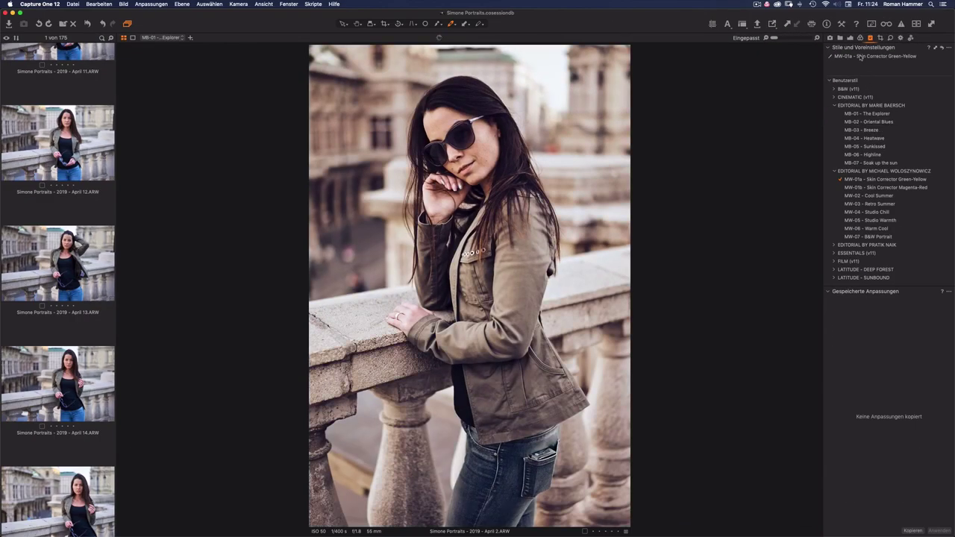
left_click(851, 38)
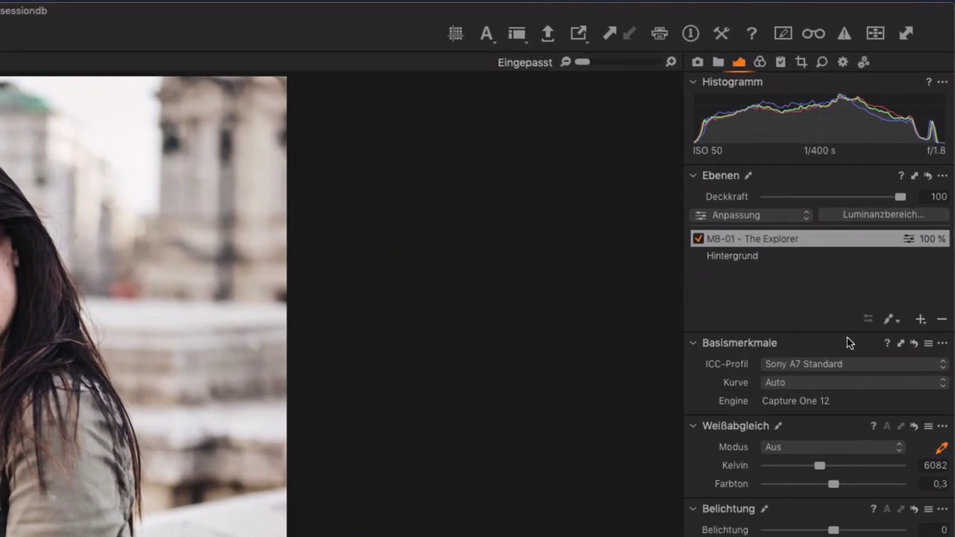
left_click_drag(901, 197, 828, 198)
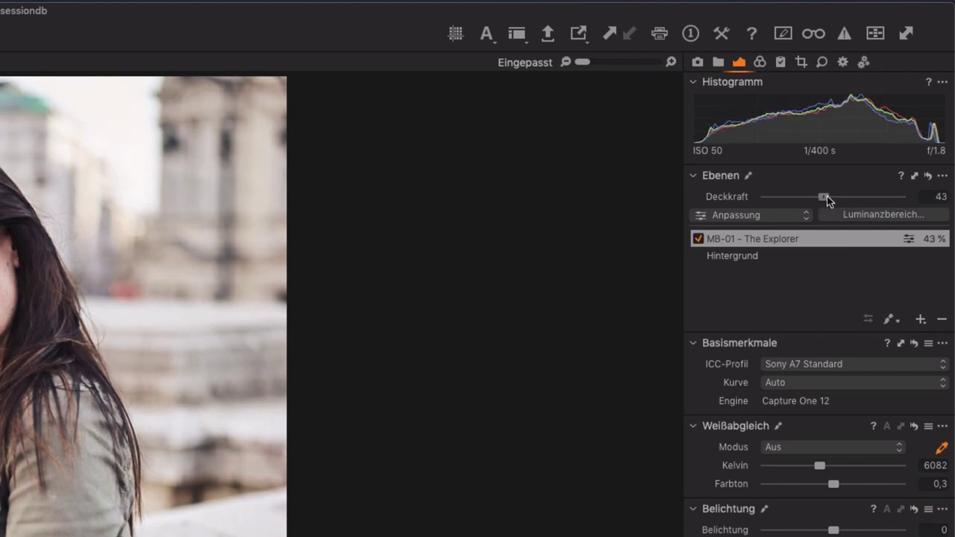